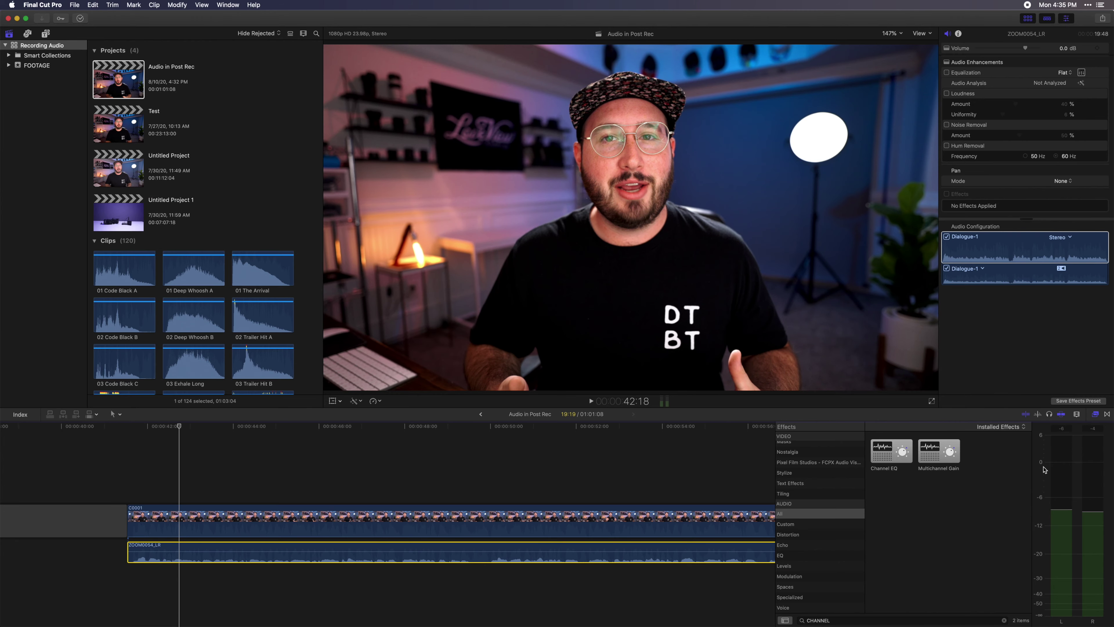
- Apply Channel EQ to the dialogue clip with a low cut near 82 Hz and a high cut near 10 kHz
{"action": "left_click_drag", "start_coordinate": [887, 461], "coordinate": [276, 550]}
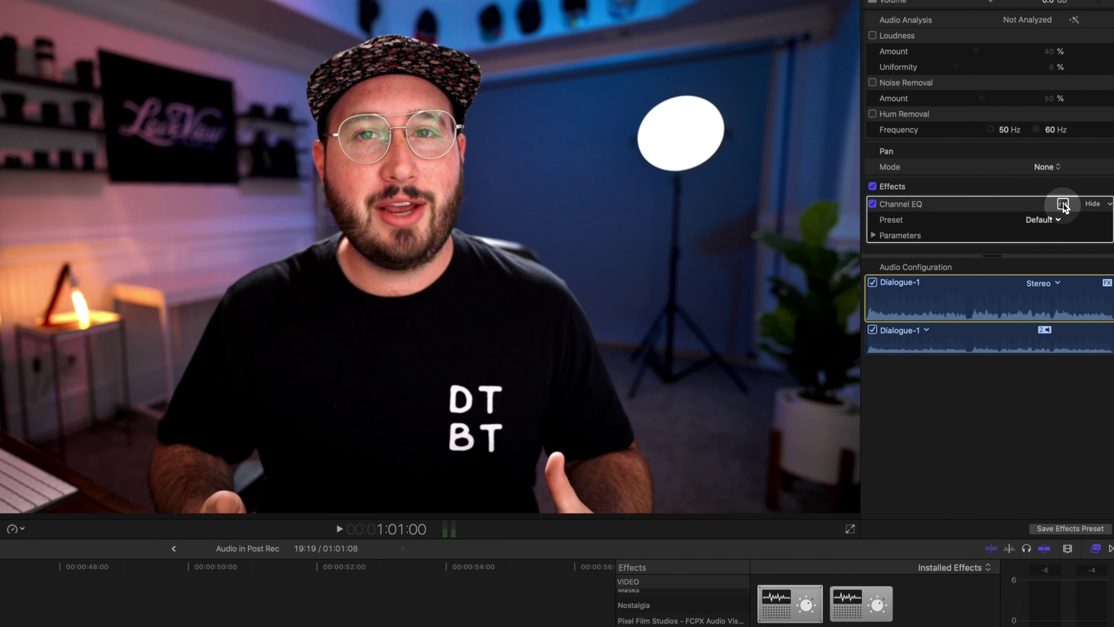
{"action": "left_click", "coordinate": [1063, 204]}
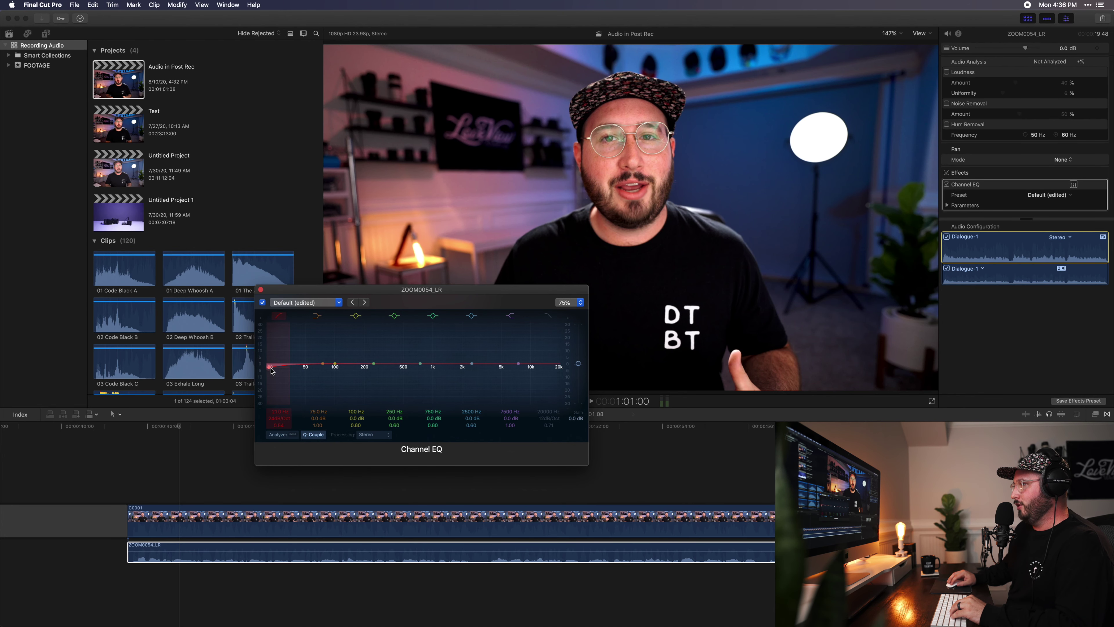
{"action": "left_click_drag", "start_coordinate": [336, 371], "coordinate": [334, 367]}
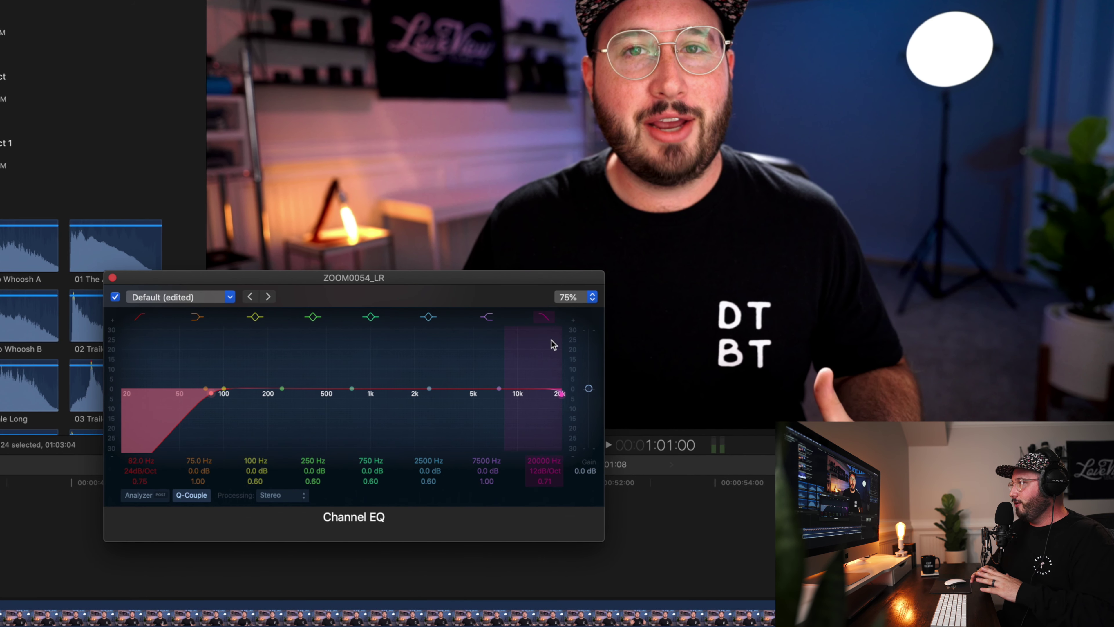
{"action": "left_click_drag", "start_coordinate": [563, 394], "coordinate": [515, 393]}
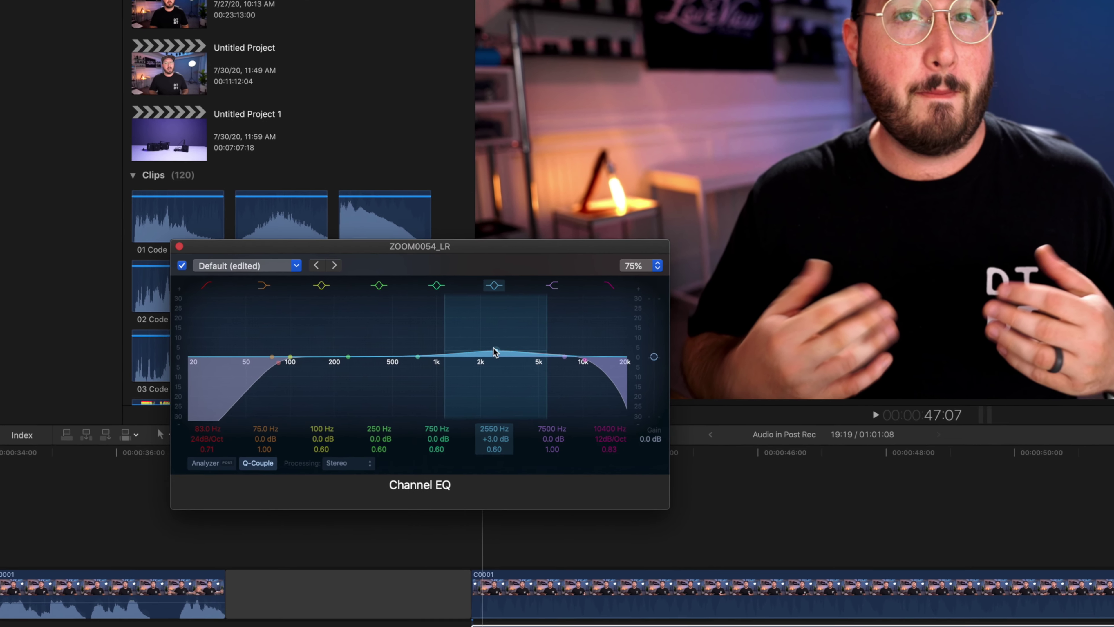
- Sweep a sharply boosted mid band during playback to find harshness, then cut -12 dB at 2150 Hz
{"action": "left_click_drag", "start_coordinate": [493, 351], "coordinate": [495, 312]}
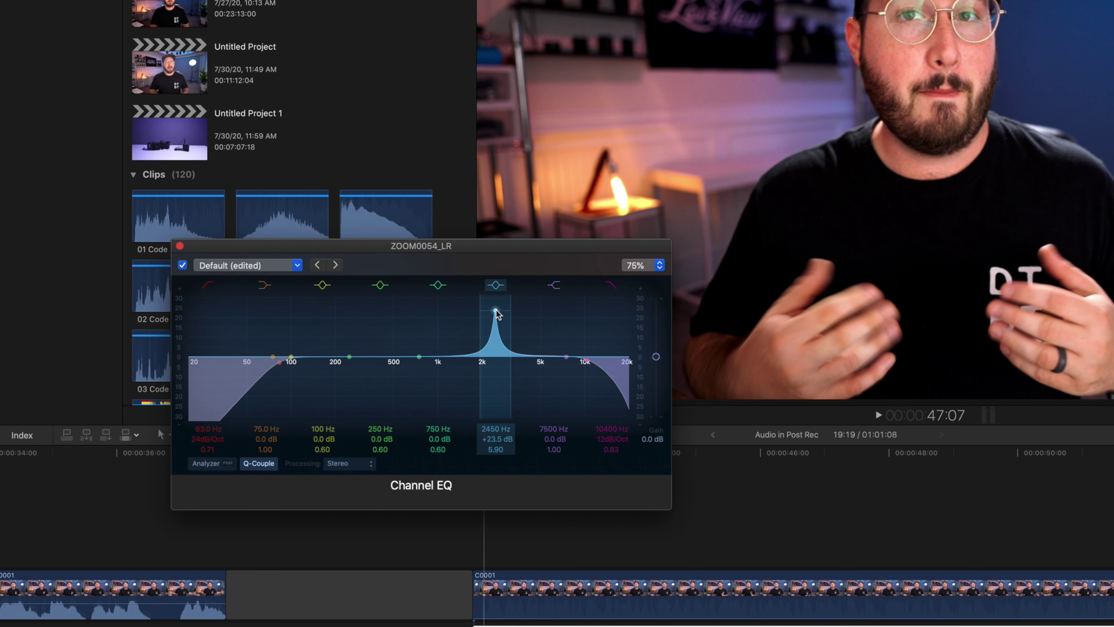
{"action": "left_click_drag", "start_coordinate": [446, 346], "coordinate": [511, 340]}
{"action": "left_click", "coordinate": [328, 509]}
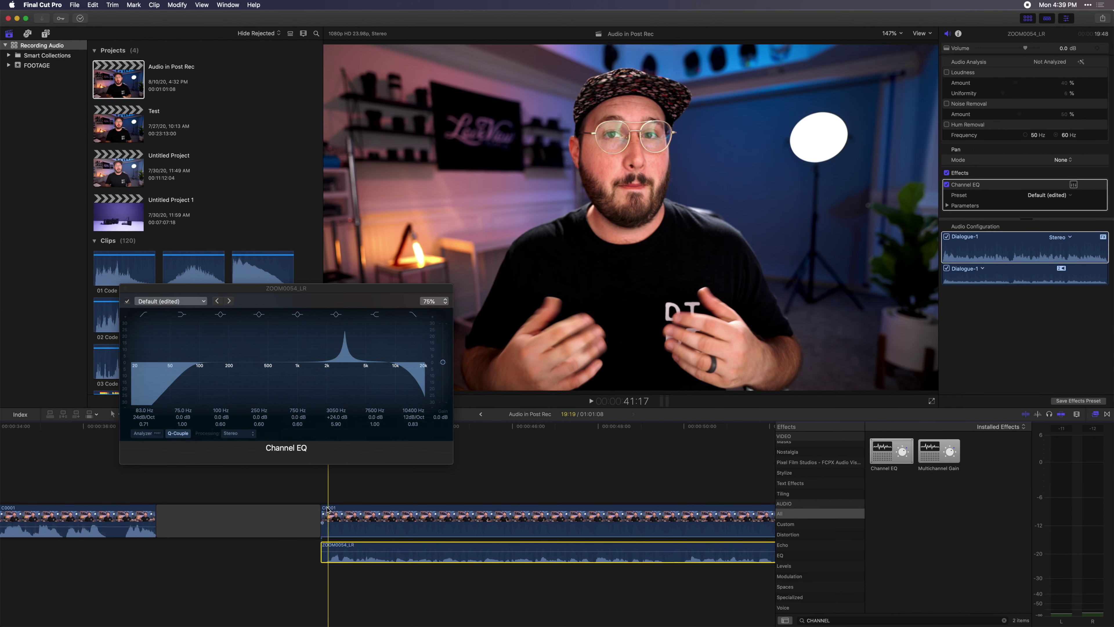
{"action": "key", "text": "space"}
{"action": "left_click", "coordinate": [345, 332]}
{"action": "mouse_move", "coordinate": [344, 332]}
{"action": "left_mouse_down"}
{"action": "mouse_move", "coordinate": [212, 343]}
{"action": "mouse_move", "coordinate": [357, 332]}
{"action": "mouse_move", "coordinate": [330, 331]}
{"action": "left_mouse_up"}
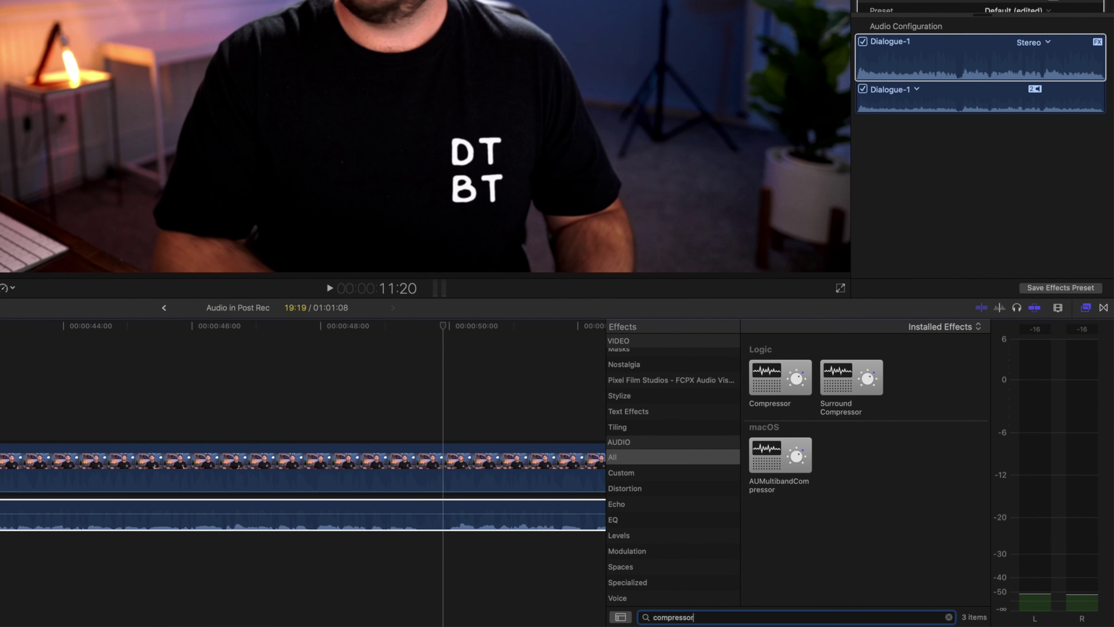
- Drag the Compressor effect onto the dialogue clip
{"action": "left_click_drag", "start_coordinate": [769, 379], "coordinate": [130, 514]}
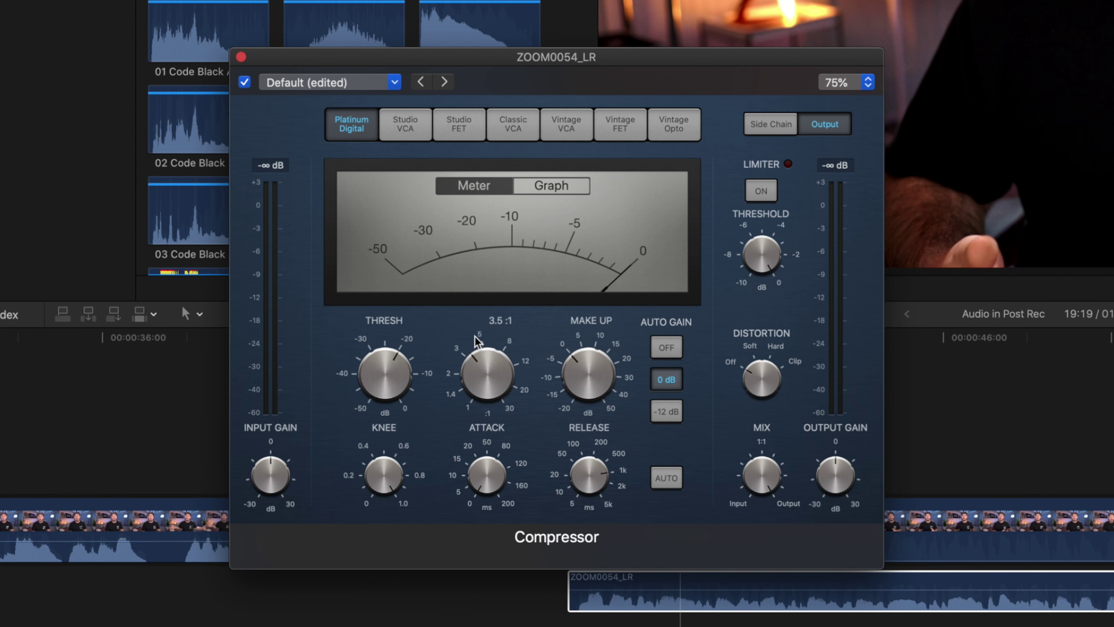
- Turn the Compressor ratio down to about 3:1, then close its window and play back
{"action": "left_click_drag", "start_coordinate": [468, 319], "coordinate": [467, 346]}
{"action": "mouse_move", "coordinate": [595, 375]}
{"action": "mouse_move", "coordinate": [506, 489]}
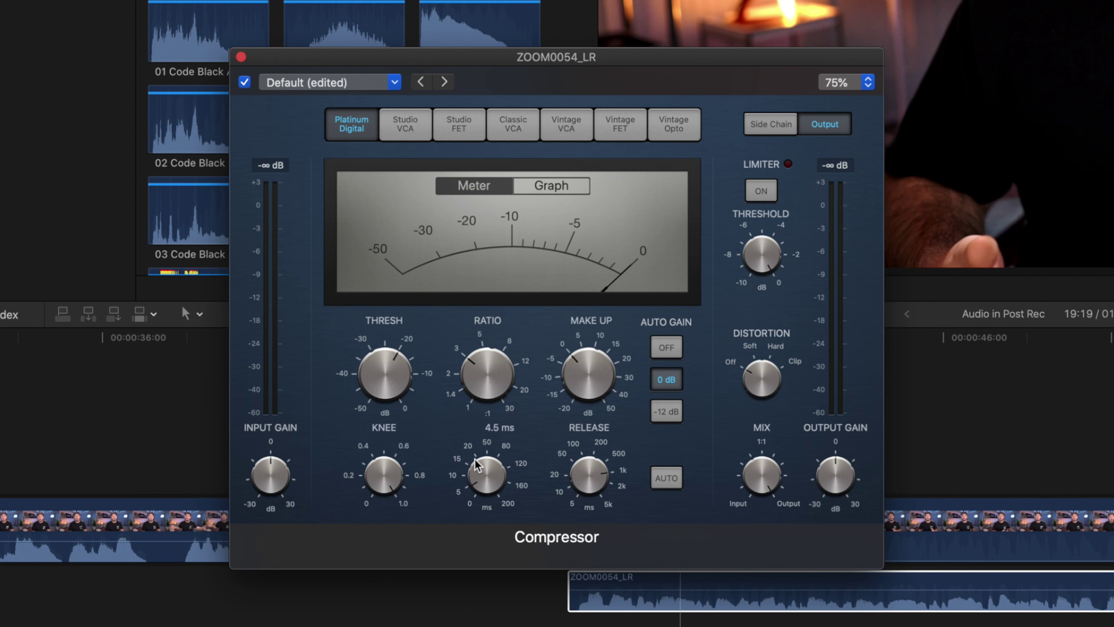
{"action": "mouse_move", "coordinate": [578, 467]}
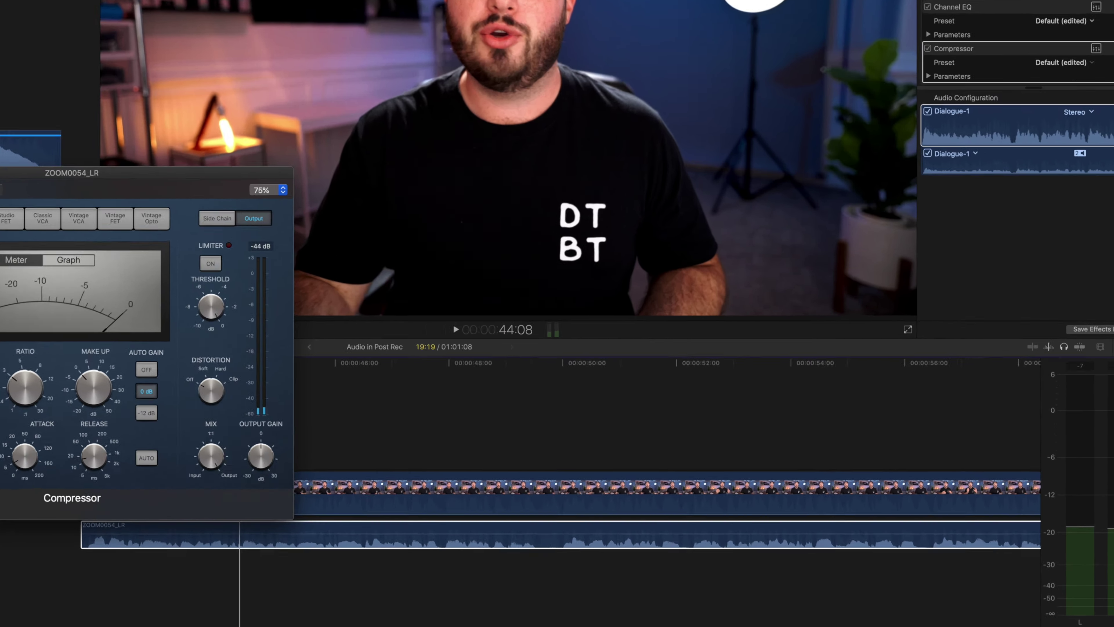
{"action": "key", "text": "super+w"}
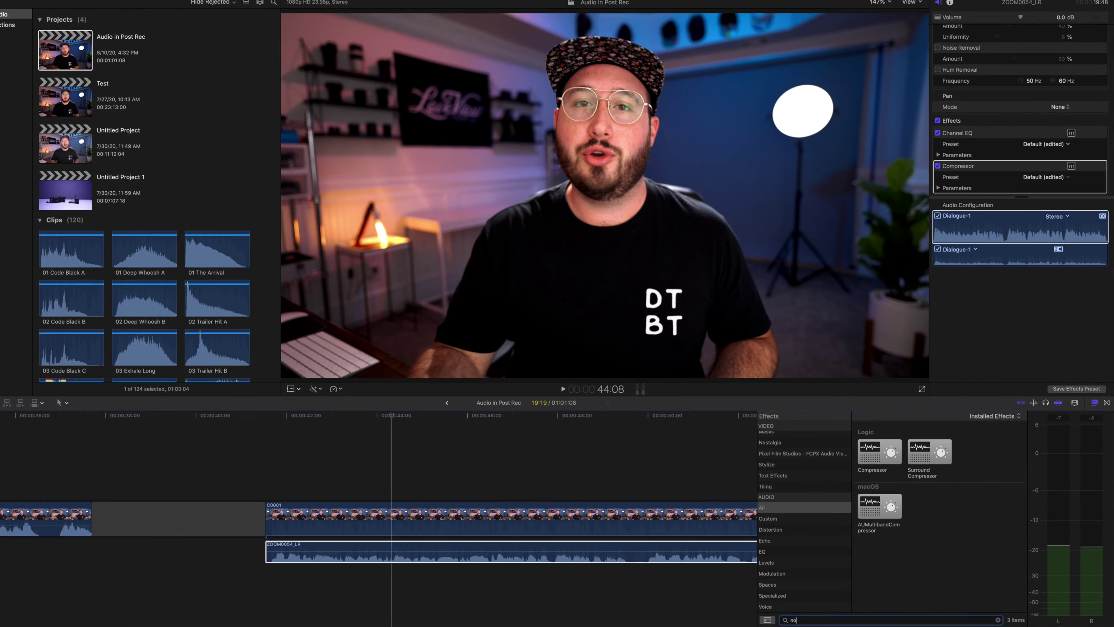
- Apply a Noise Gate to the dialogue with a -40 dB threshold and -100 dB reduction
{"action": "type", "text": "e gate"}
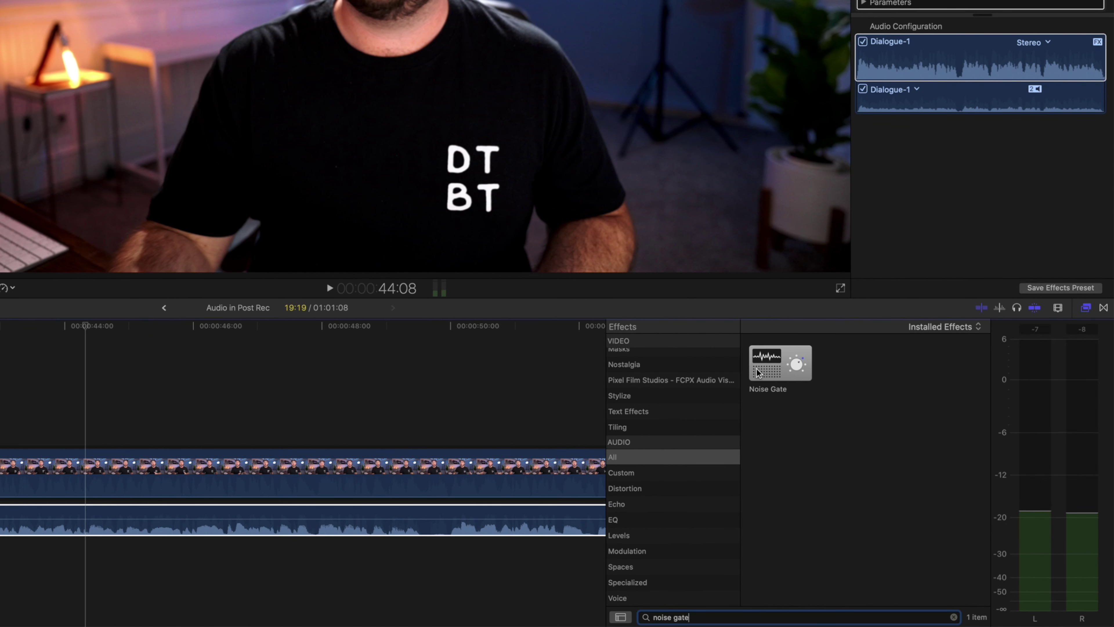
{"action": "left_click_drag", "start_coordinate": [758, 372], "coordinate": [100, 529]}
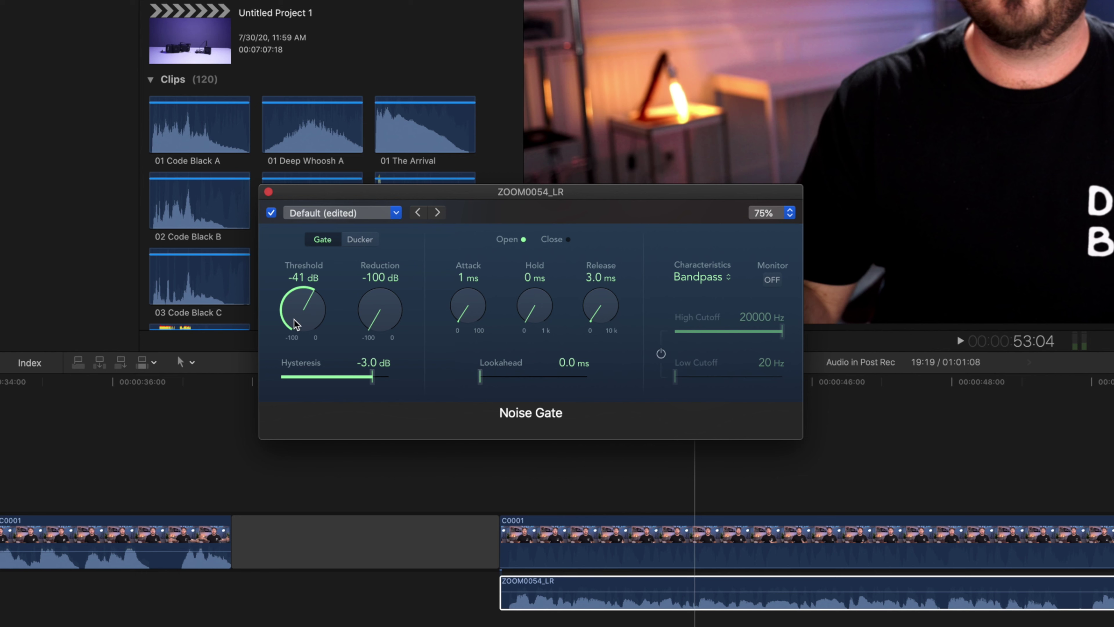
{"action": "left_click_drag", "start_coordinate": [296, 324], "coordinate": [297, 312]}
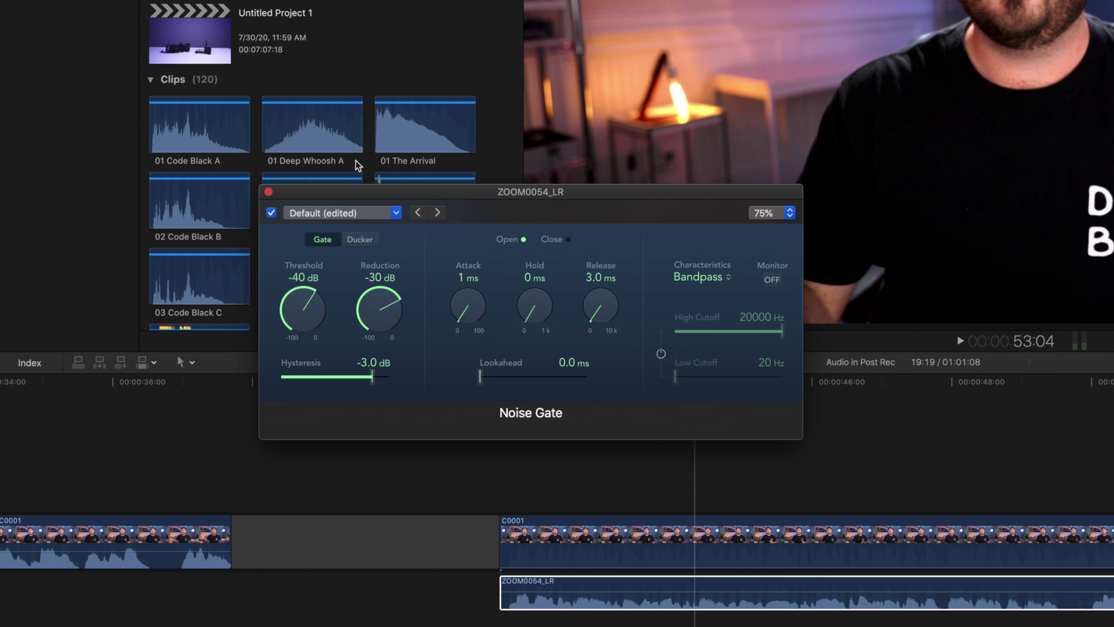
{"action": "left_click_drag", "start_coordinate": [366, 303], "coordinate": [348, 353]}
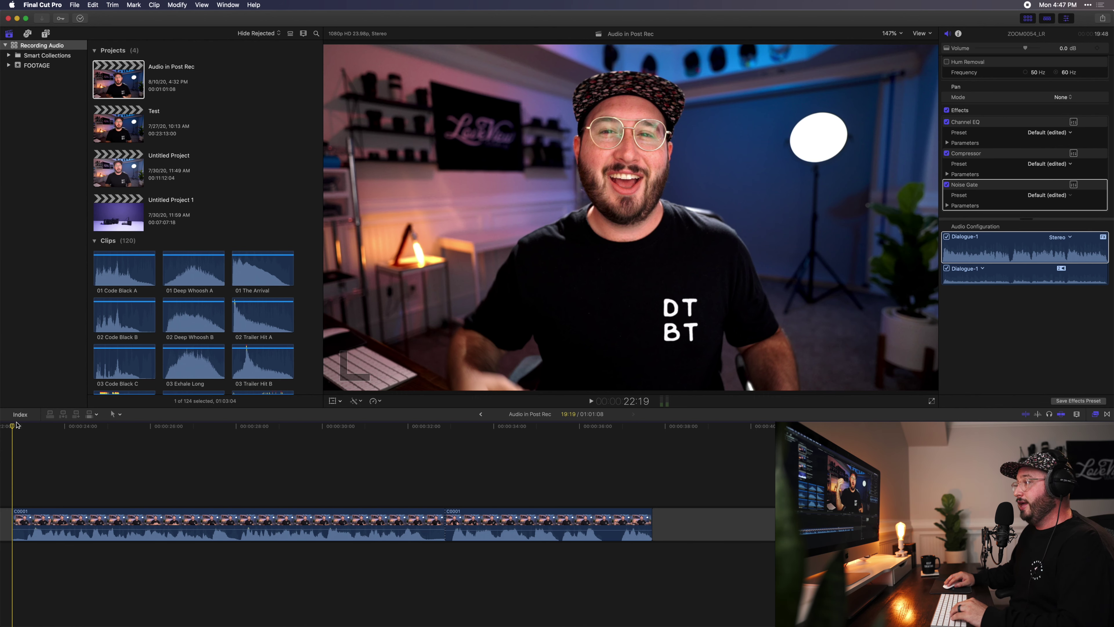
- Move the playhead near the start of the dialogue to preview the processing
{"action": "left_click_drag", "start_coordinate": [17, 424], "coordinate": [27, 427]}
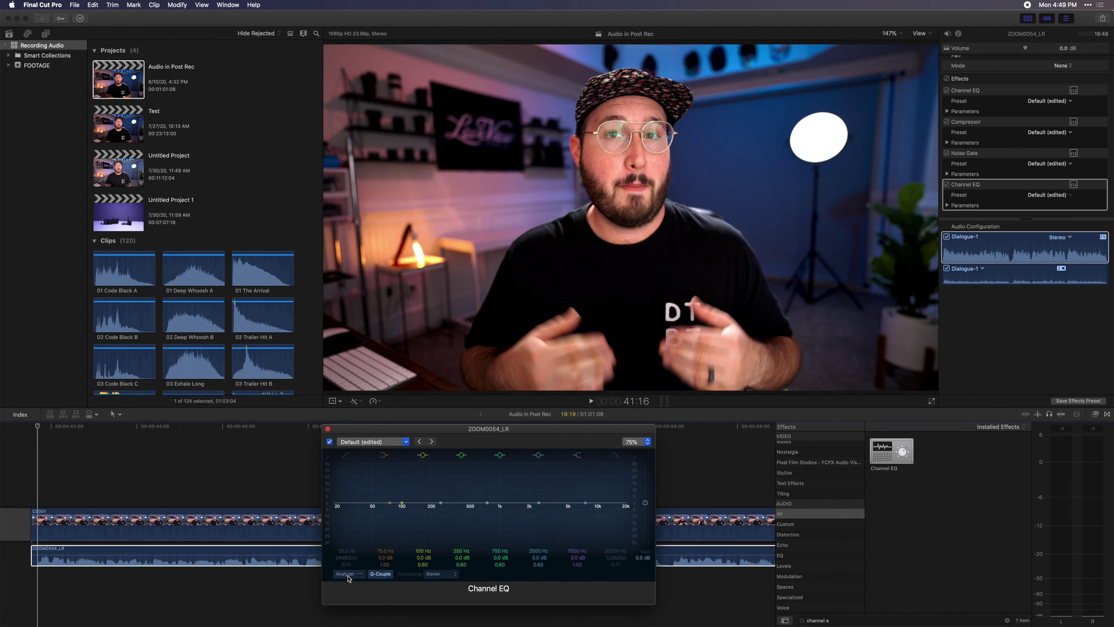
- Audition the 99, 255 and 6900 Hz EQ boosts against bypass, then close the EQ enabled
{"action": "left_click", "coordinate": [268, 565]}
{"action": "key", "text": "space"}
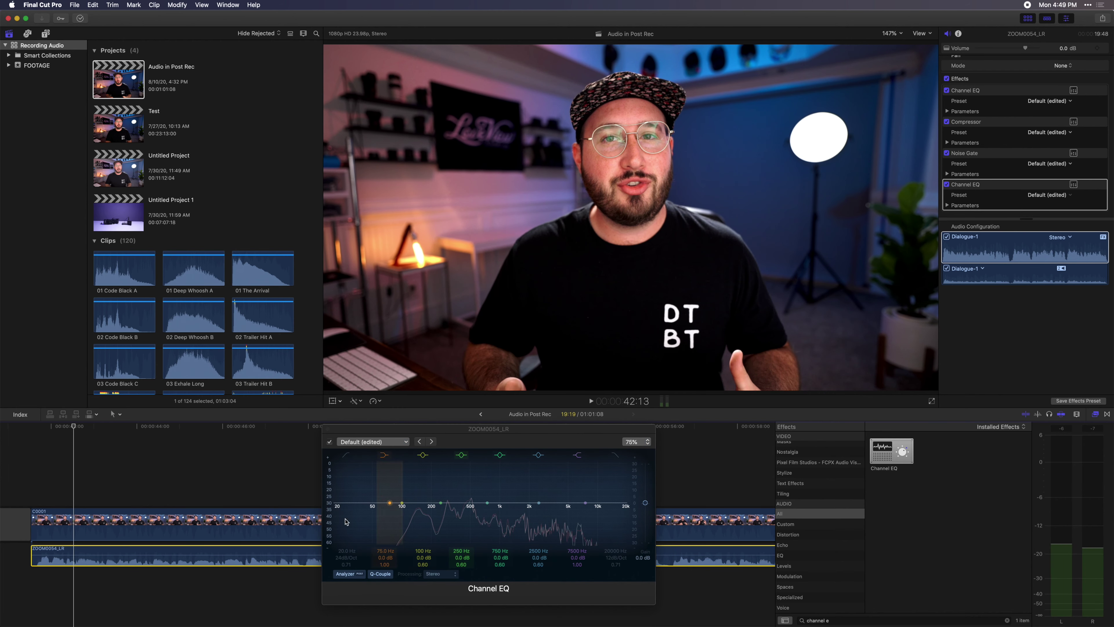
{"action": "left_click", "coordinate": [41, 428]}
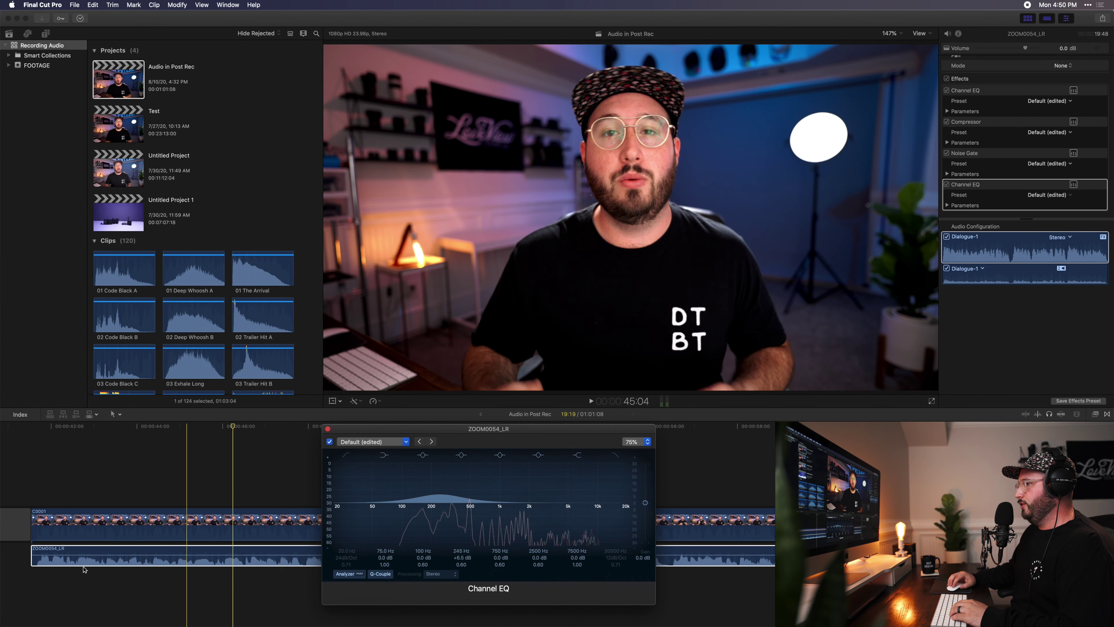
{"action": "left_click", "coordinate": [71, 552]}
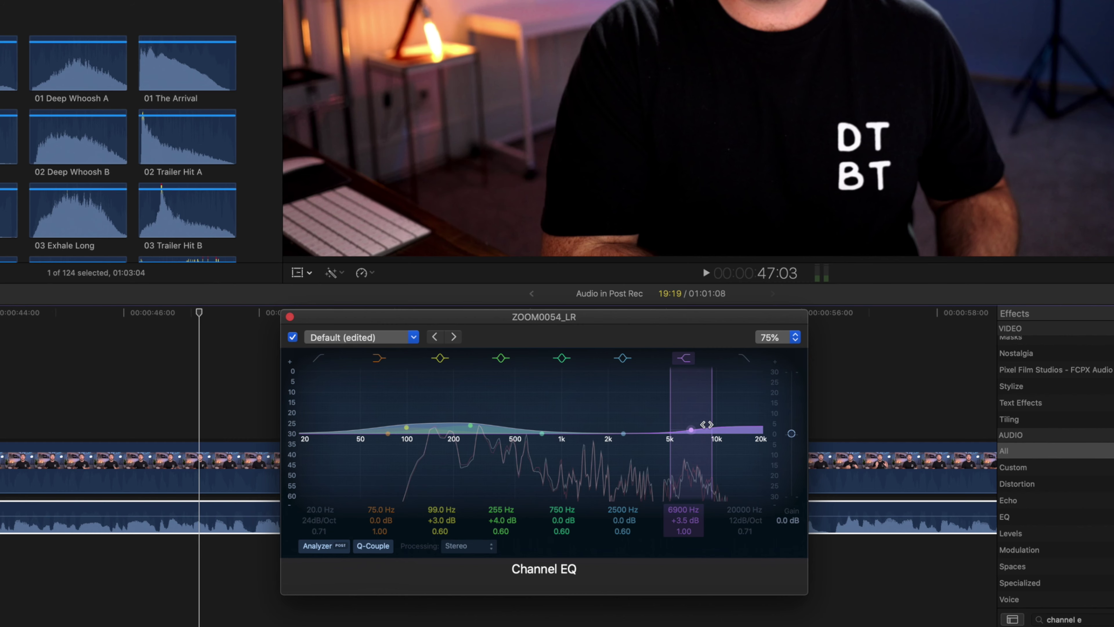
{"action": "key", "text": "space"}
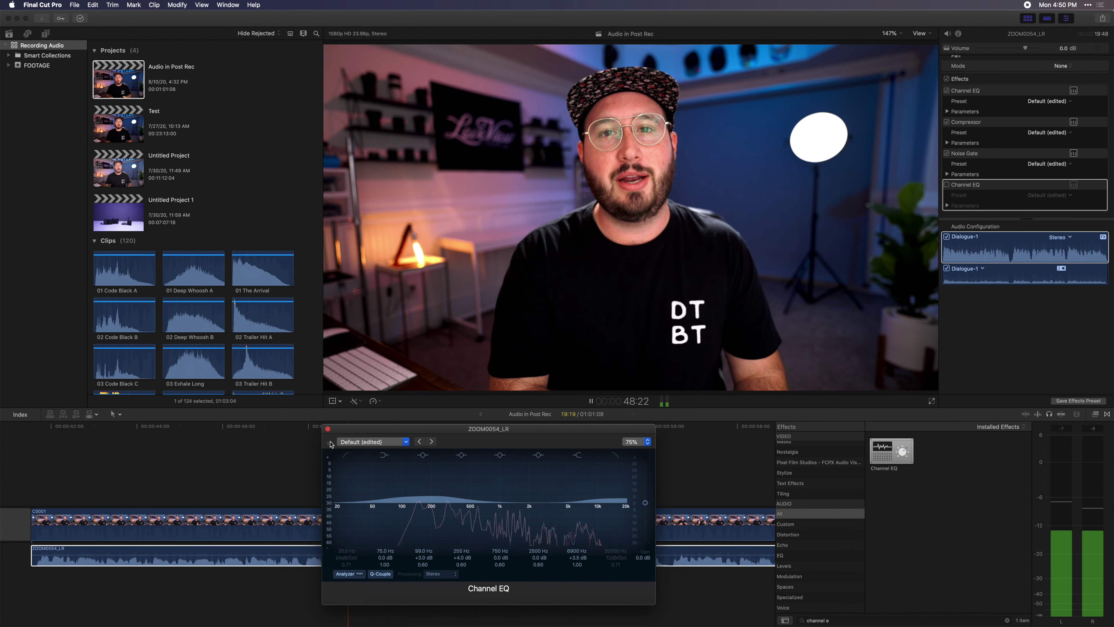
{"action": "left_click", "coordinate": [329, 441]}
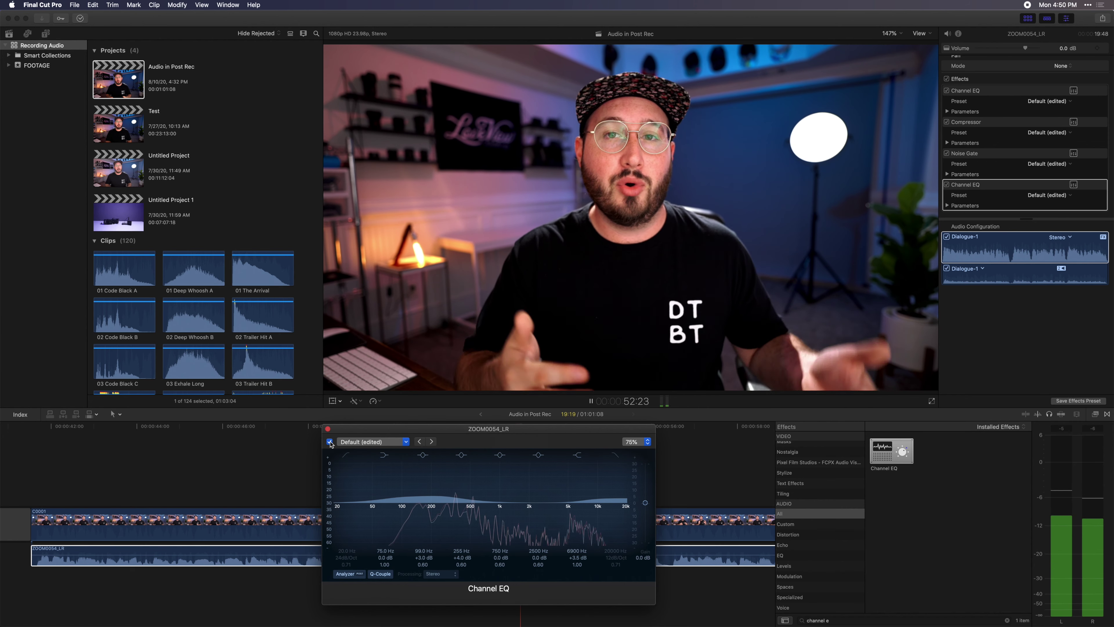
{"action": "left_click", "coordinate": [328, 429]}
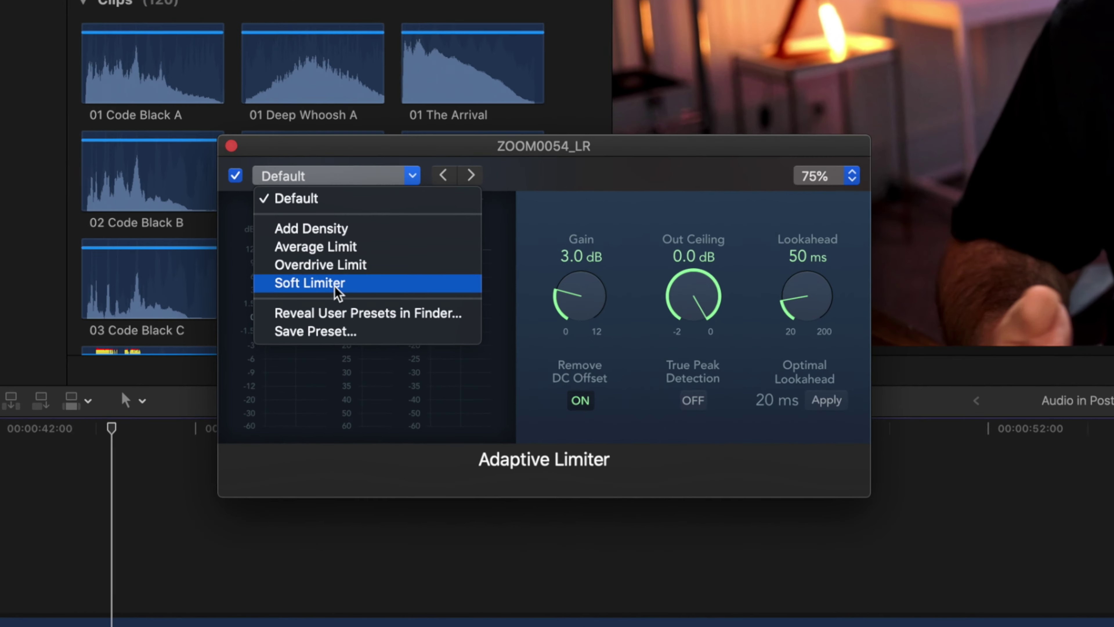
- Choose the Soft Limiter preset, raise Gain to 4.0 dB, and play back the clip
{"action": "left_click", "coordinate": [338, 284]}
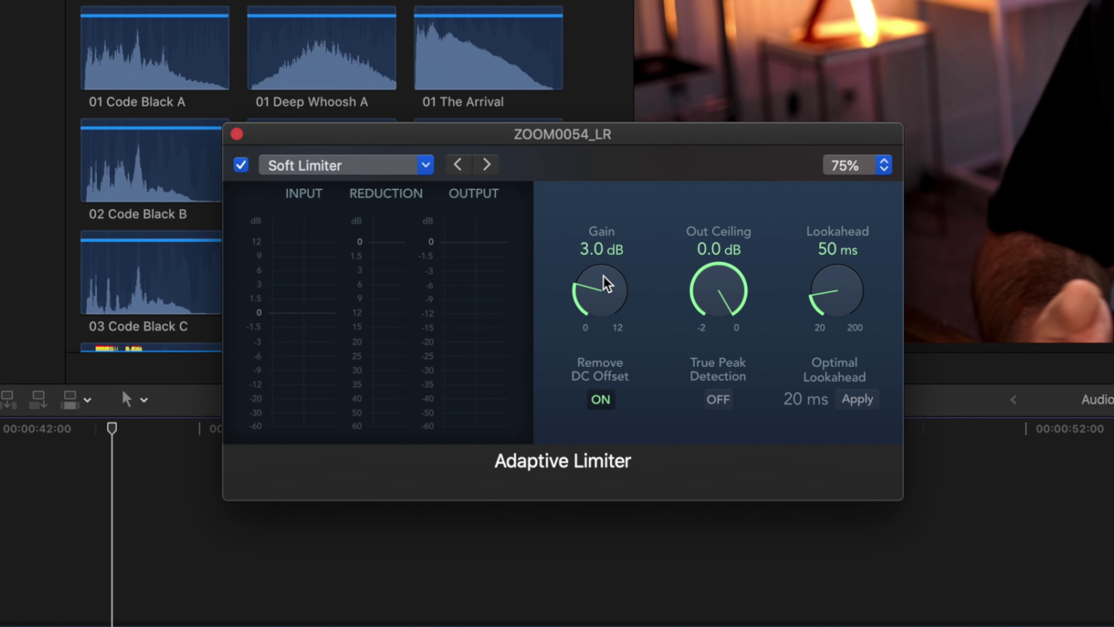
{"action": "left_click_drag", "start_coordinate": [590, 290], "coordinate": [589, 288]}
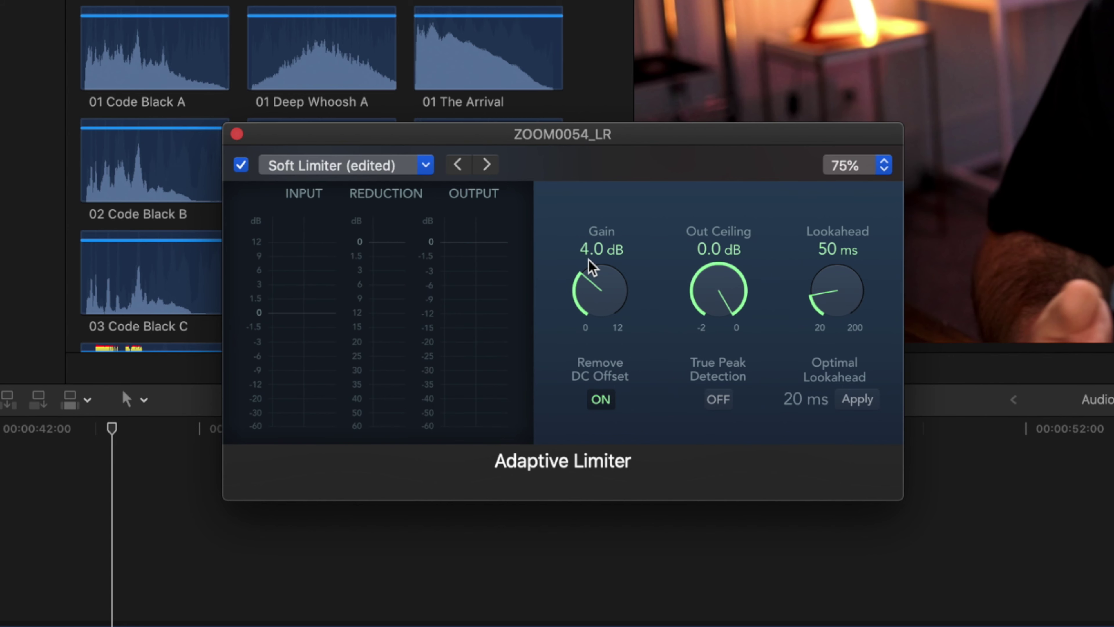
{"action": "key", "text": "space"}
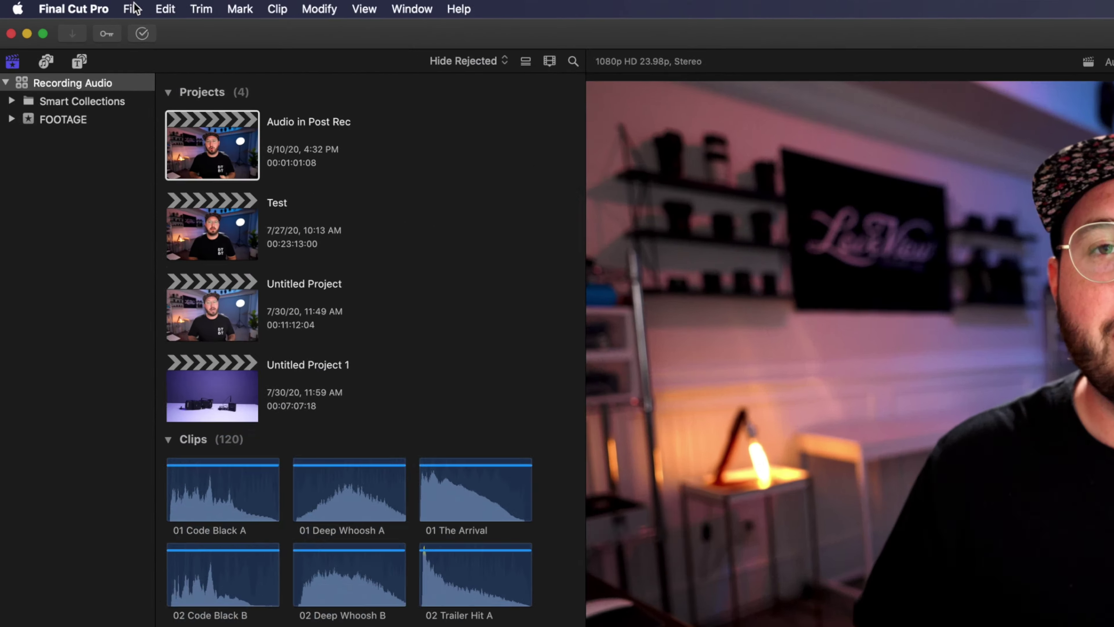
- Choose Save Audio Effects Preset from the File menu
{"action": "left_click", "coordinate": [74, 4]}
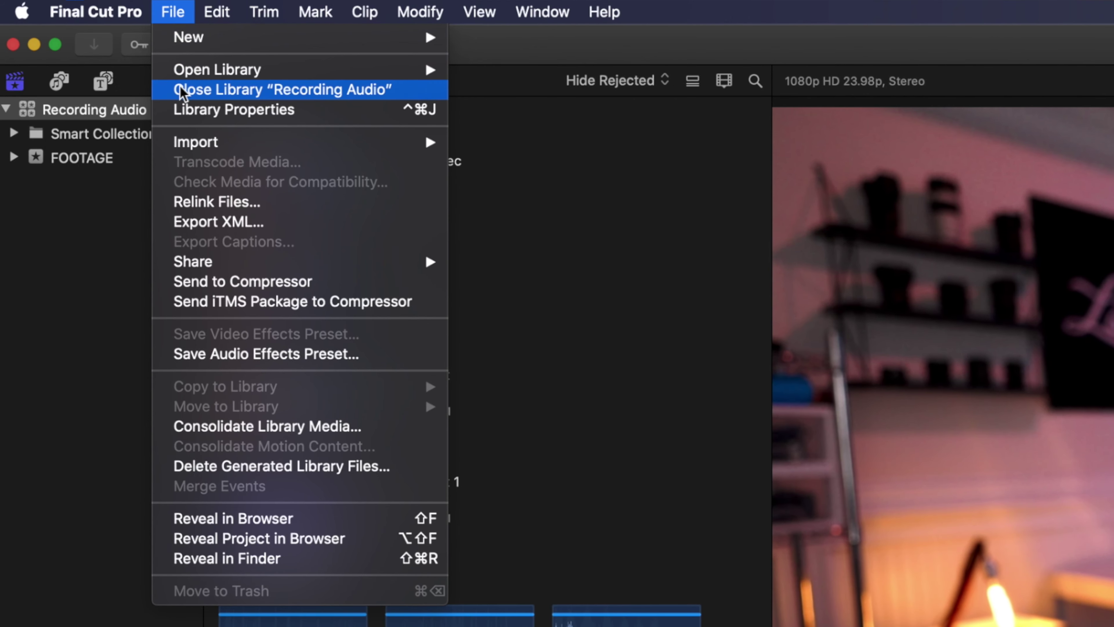
{"action": "left_click", "coordinate": [226, 361]}
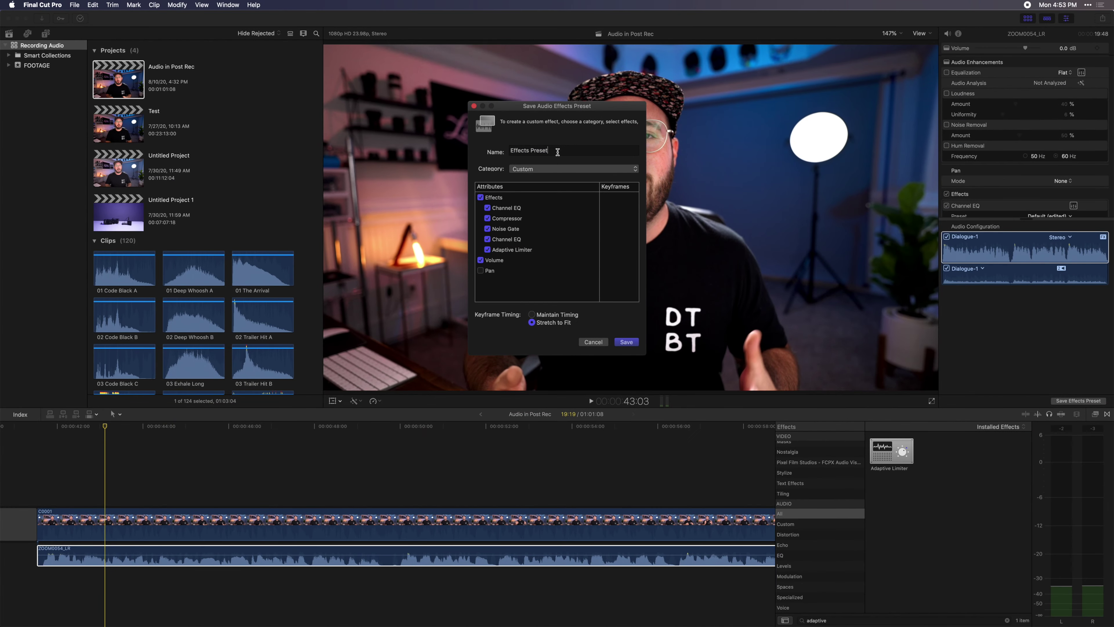
- Name the preset 'Test Preset' and keep its category set to Custom
{"action": "triple_click", "coordinate": [557, 151]}
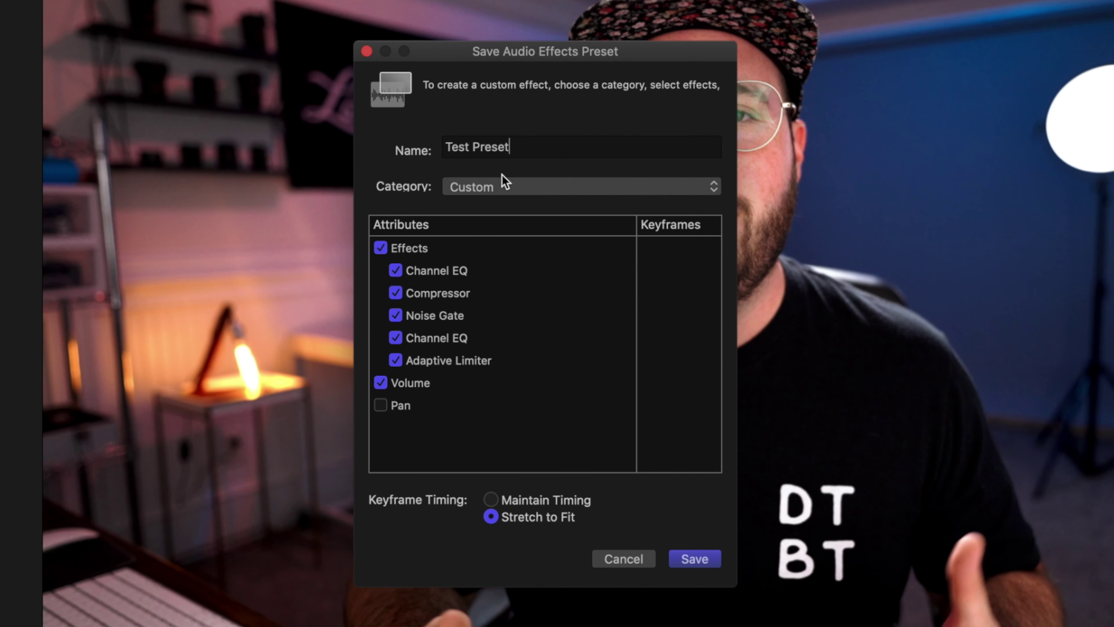
{"action": "left_click", "coordinate": [495, 182]}
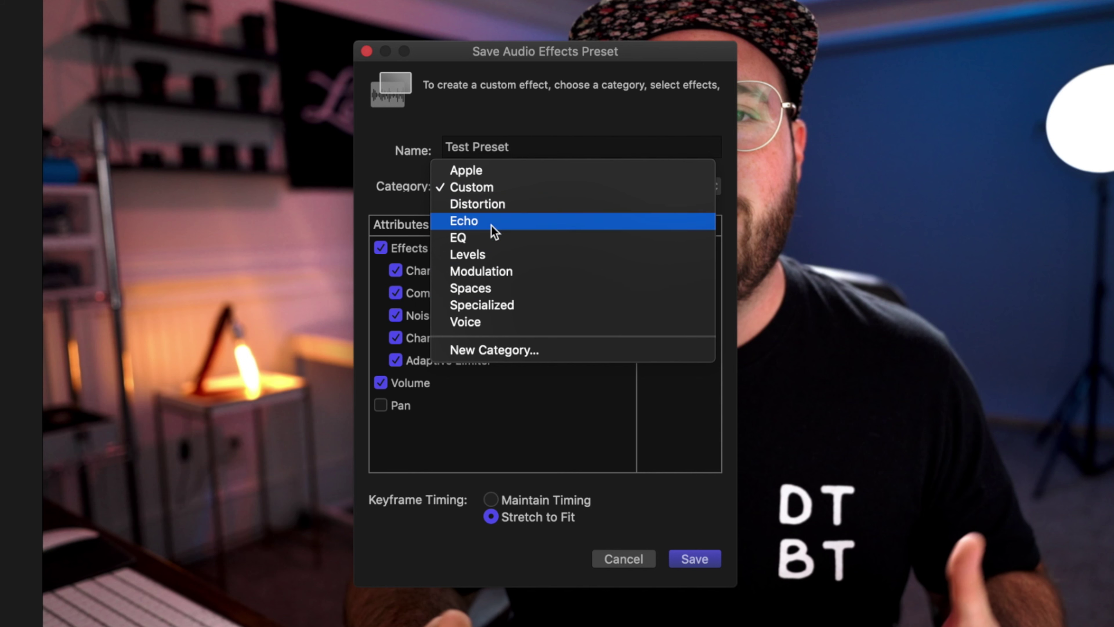
{"action": "left_click", "coordinate": [494, 187]}
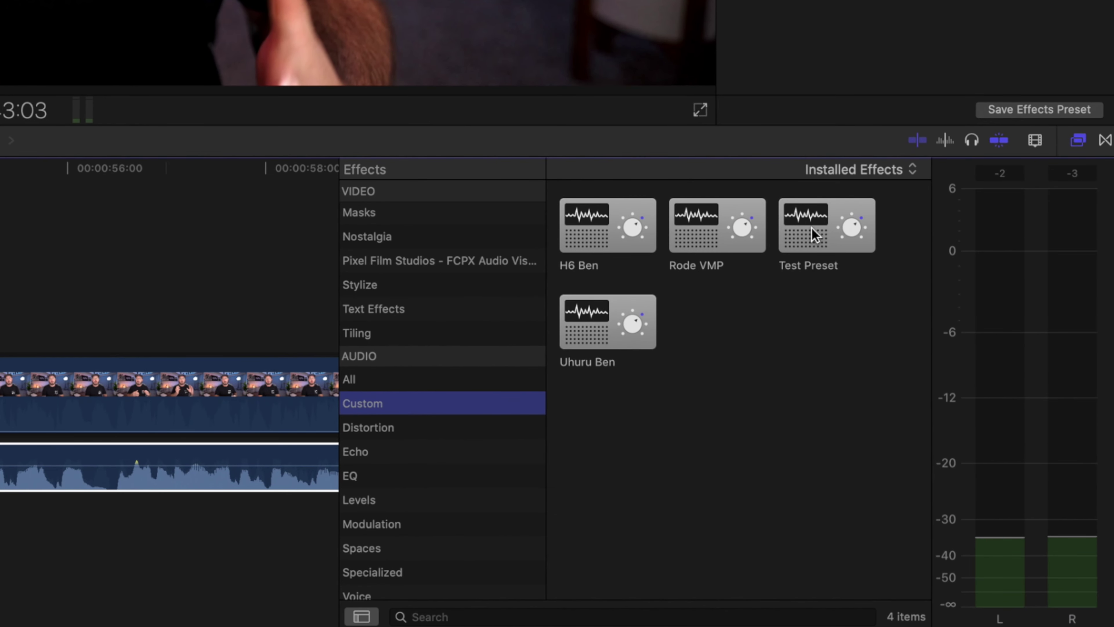
- Apply the custom Test Preset to the ZOOM0054_LR dialogue clip
{"action": "left_click_drag", "start_coordinate": [815, 235], "coordinate": [0, 462]}
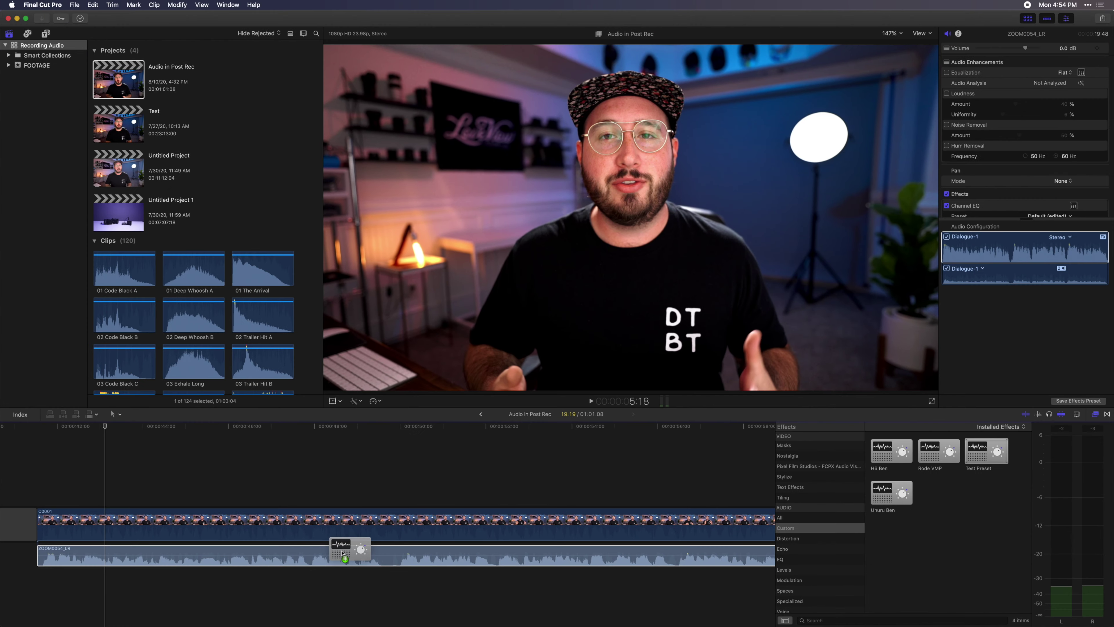